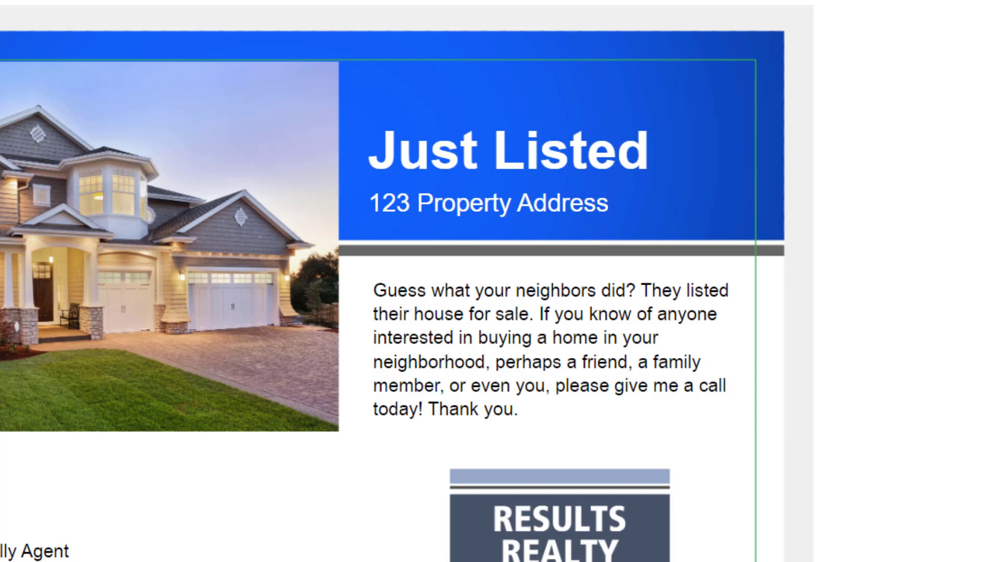
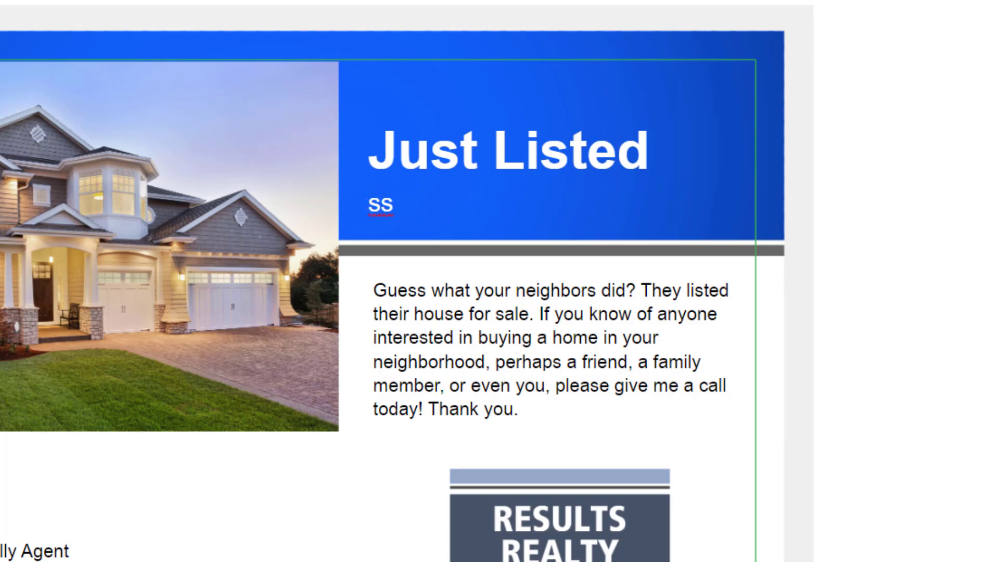
key(Delete)
key(Delete)
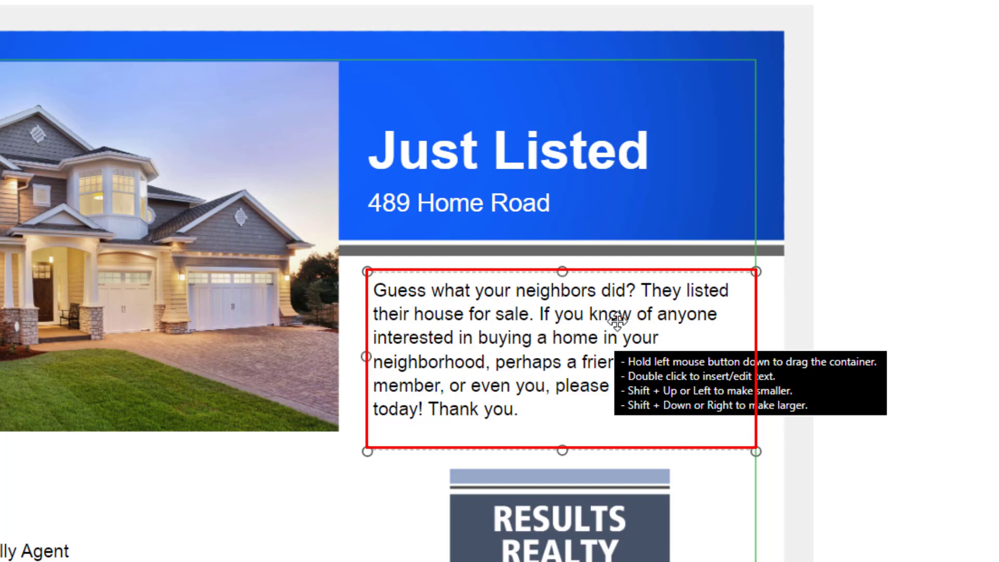
Begin the description with 'This won't last long! Just minutes from work or school. Includes a community pool and exercise area.'.
double_click(617, 321)
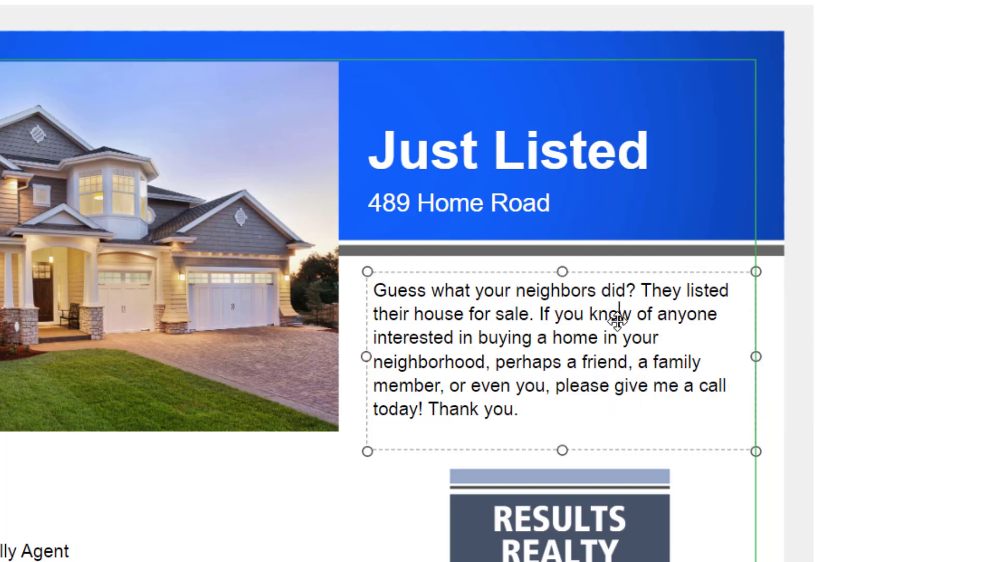
key(Up)
key(Home)
text(This won't last long!)
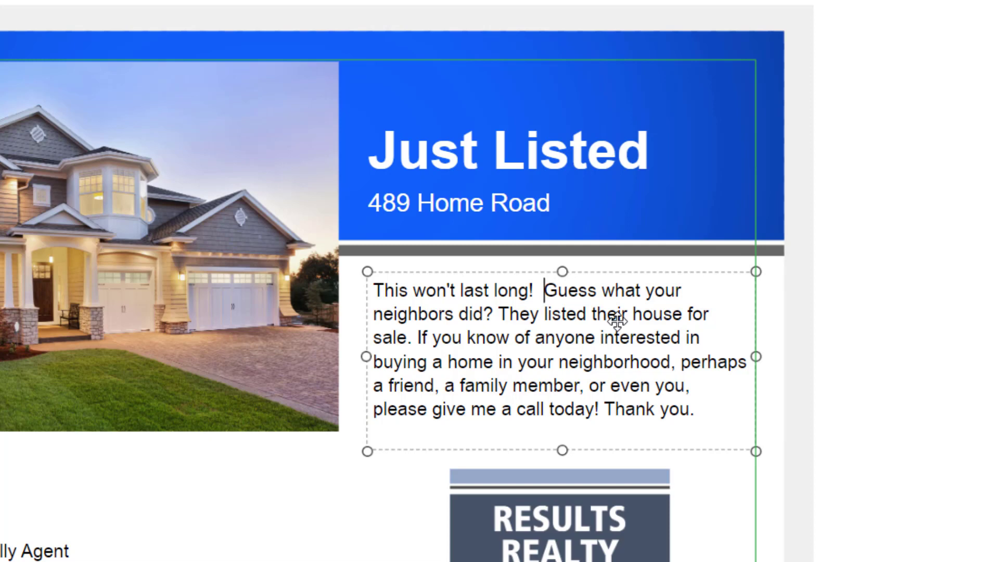
text(Just minutes from work or school.  Includes a community pool and exercise area.)
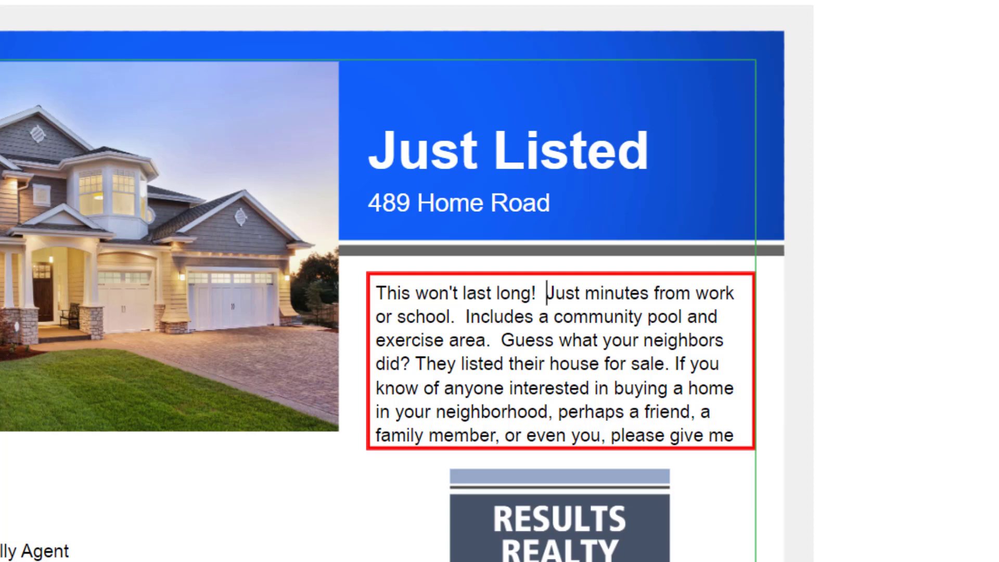
key(ctrl+Delete)
key(ctrl+Delete)
key(ctrl+Delete)
key(ctrl+Delete)
key(ctrl+Delete)
key(ctrl+Delete)
key(ctrl+Delete)
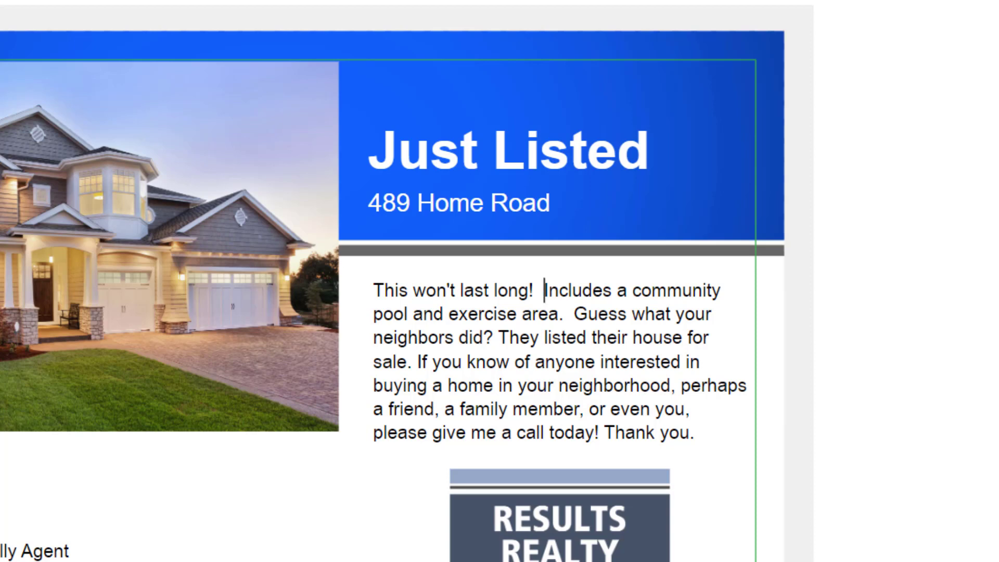
key(ctrl+z)
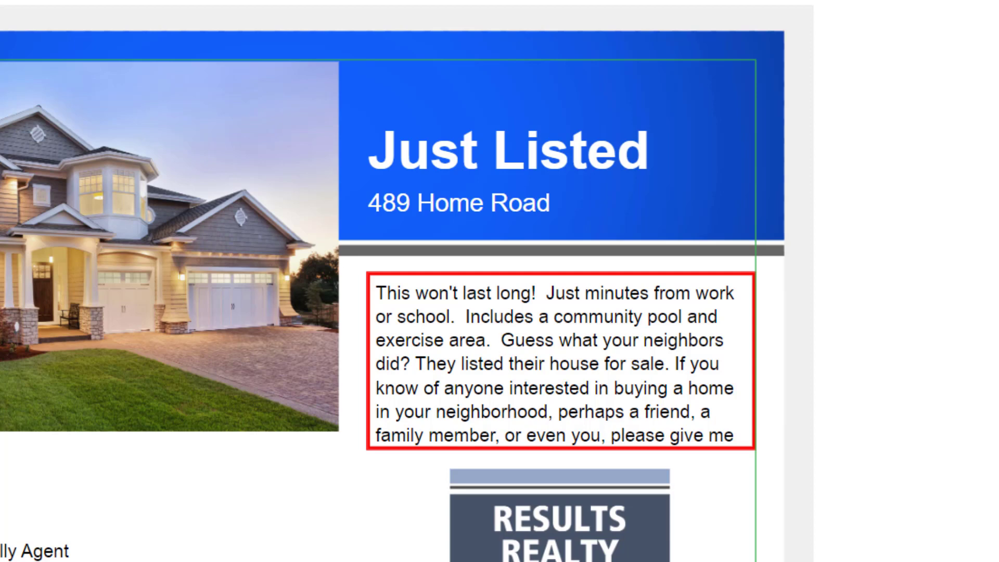
key(ctrl+a)
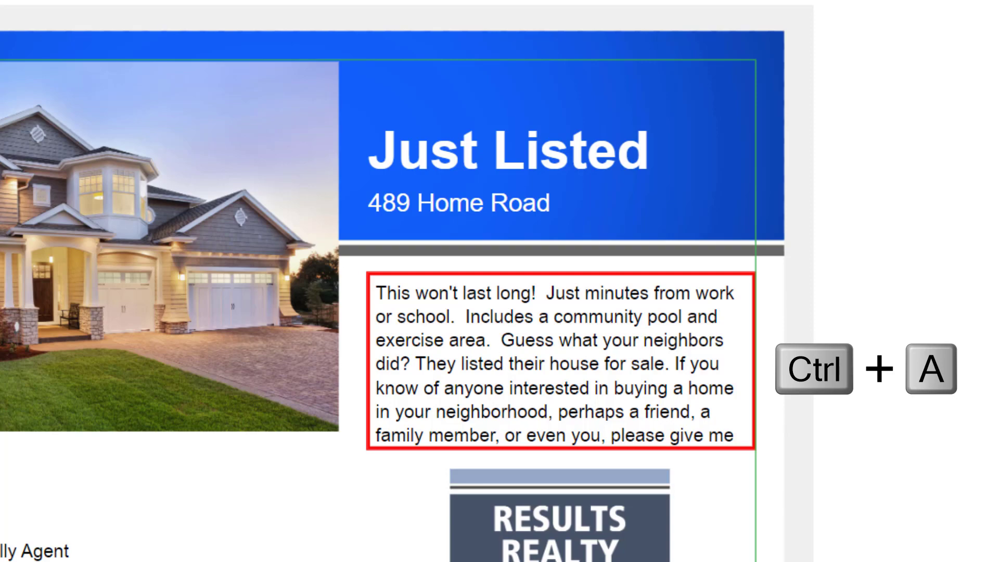
key(ctrl+a)
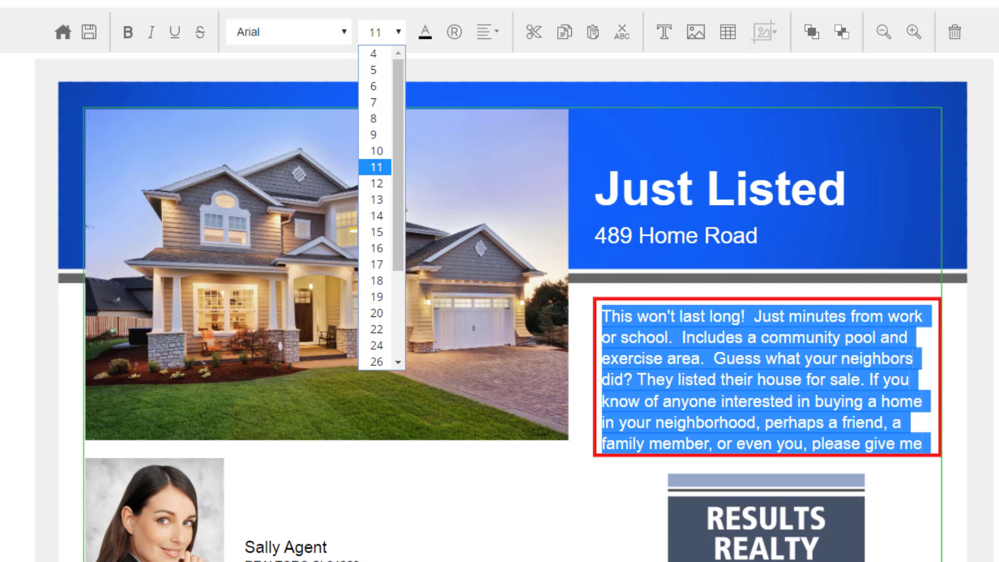
click(373, 135)
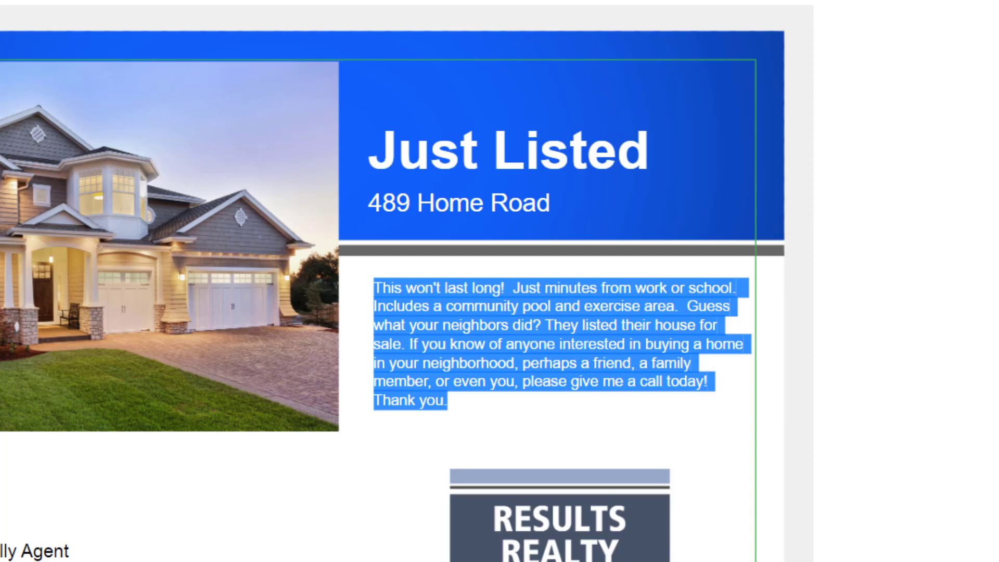
key(ctrl+shift+period)
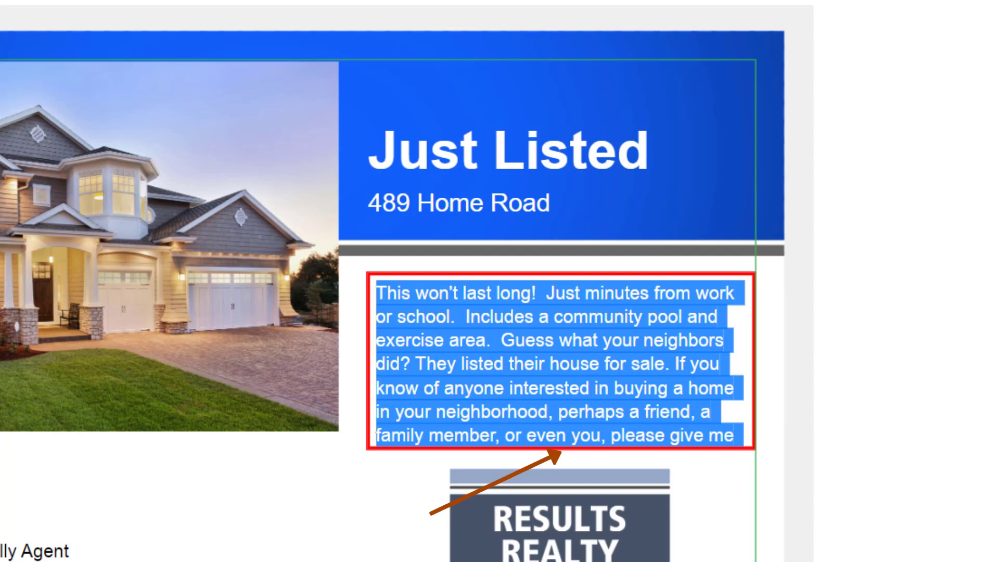
mouse_move(735, 435)
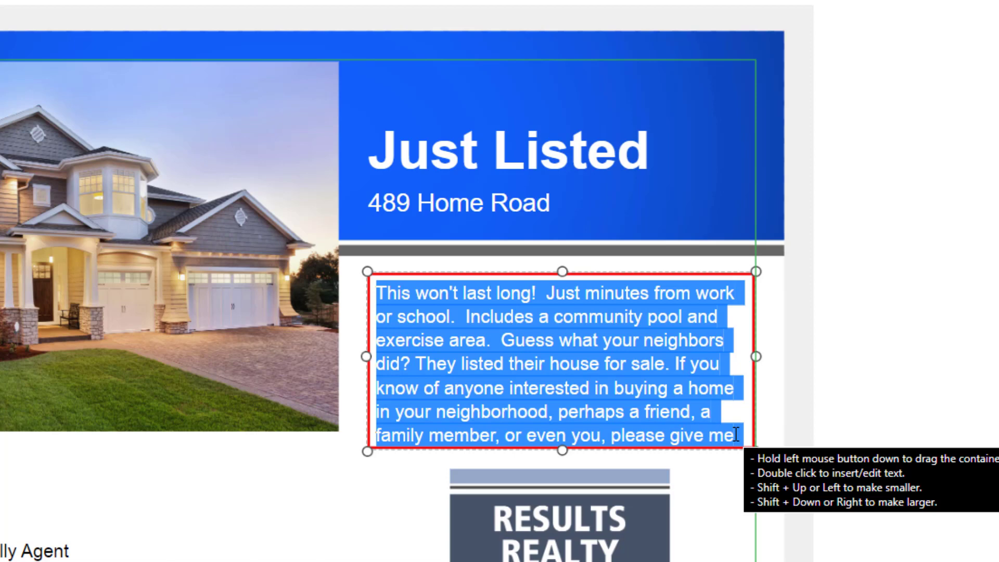
Lengthen the description box to reveal the final 'Thank you.' line and shift it slightly upward.
drag(562, 449, 562, 462)
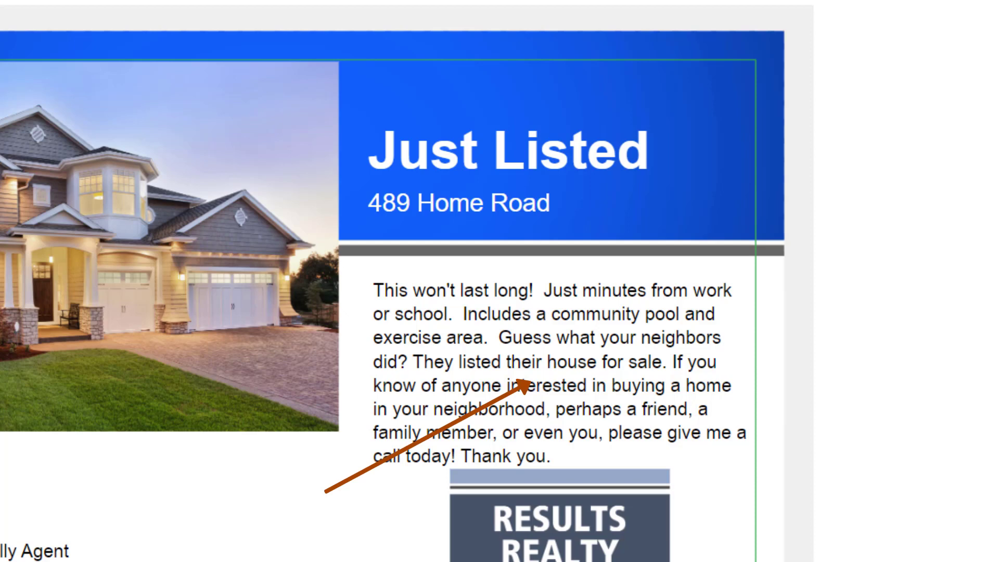
click(540, 363)
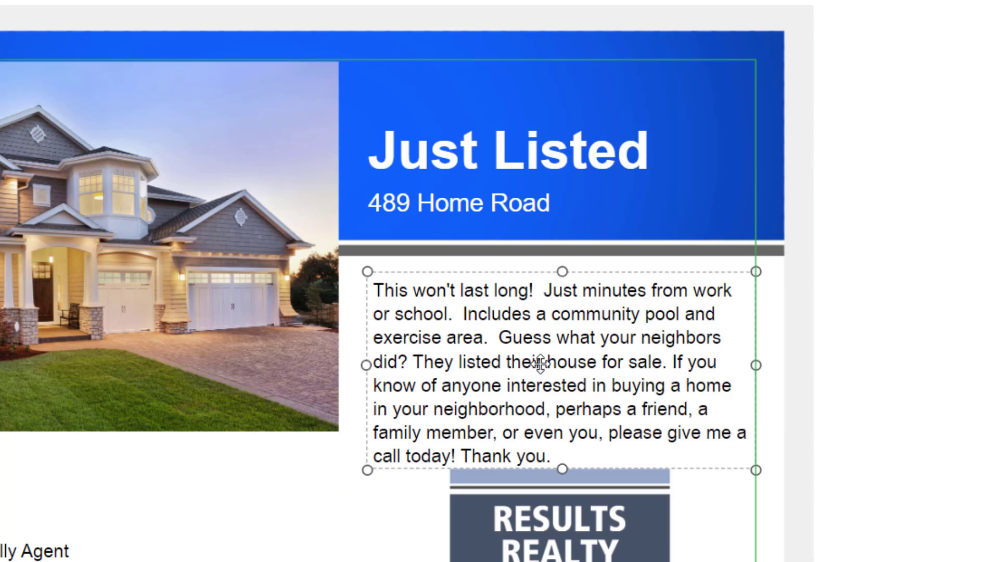
drag(540, 362, 537, 354)
key(Escape)
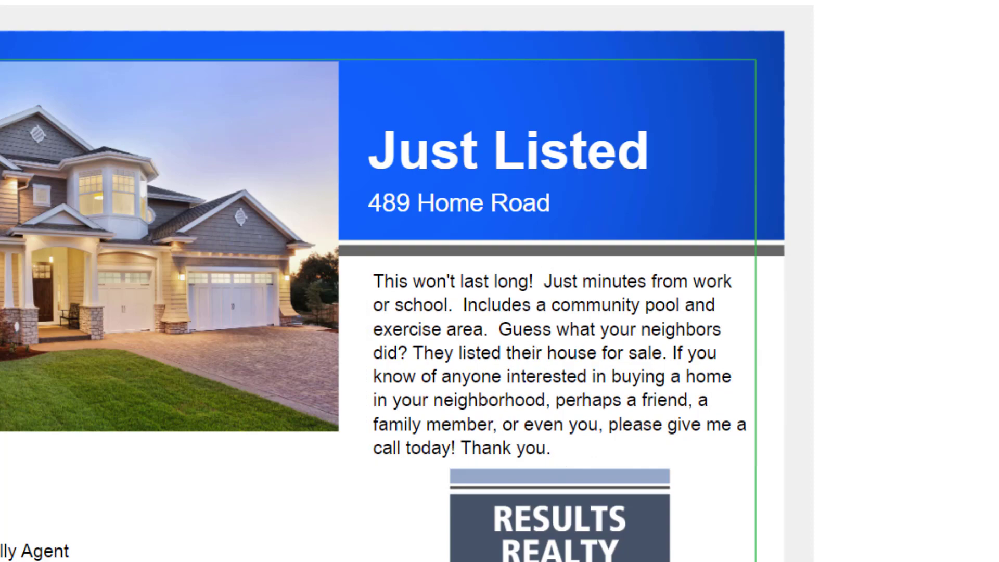